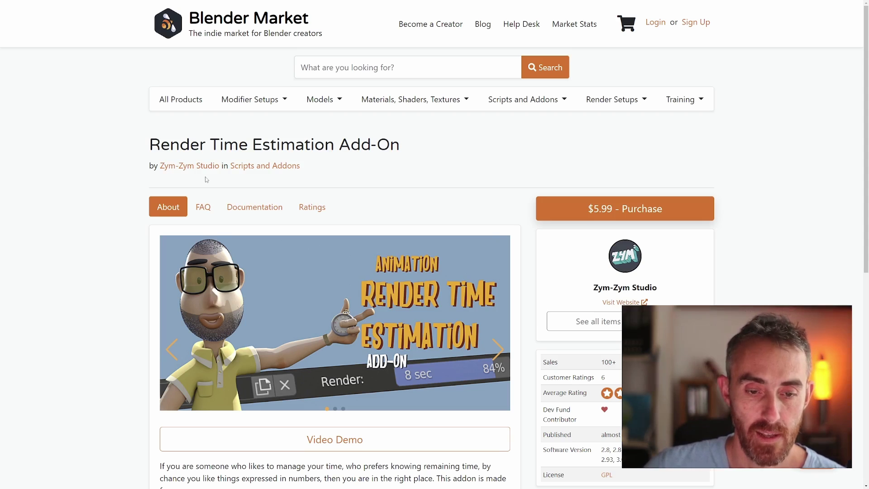
pyautogui.scroll(-3, 116, 233)
pyautogui.scroll(3, 117, 233)
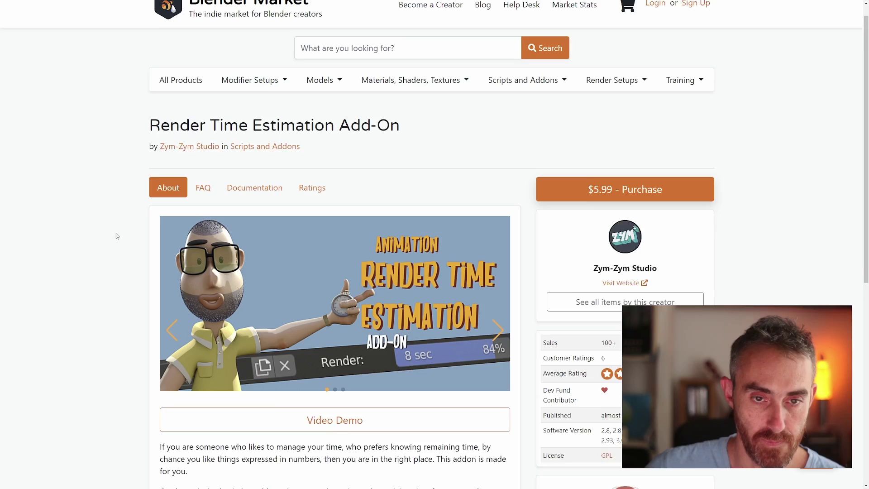
# Read the Render Time Estimation add-on's installation documentation, then review its ratings
pyautogui.click(257, 205)
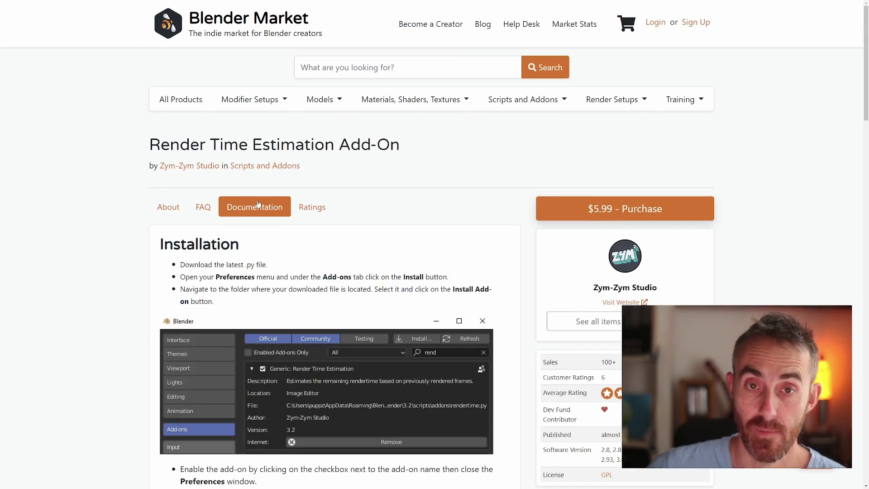
pyautogui.click(315, 212)
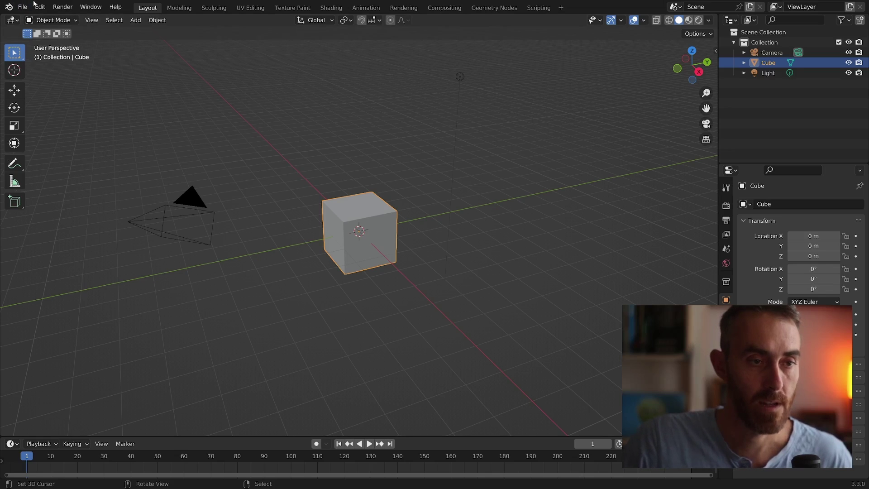
# Install rendertime.py from D:\best_addon_ever through the Preferences Add-ons page
pyautogui.click(40, 5)
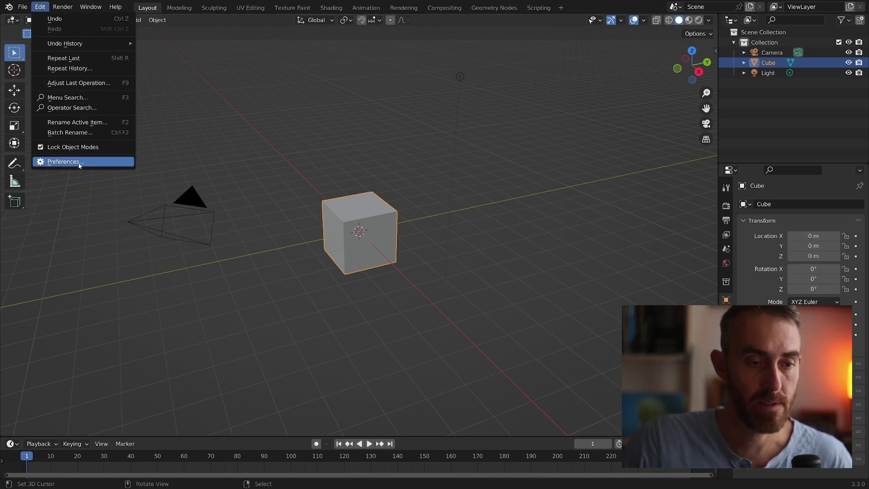
pyautogui.click(64, 162)
pyautogui.moveTo(174, 27); pyautogui.dragTo(360, 62)
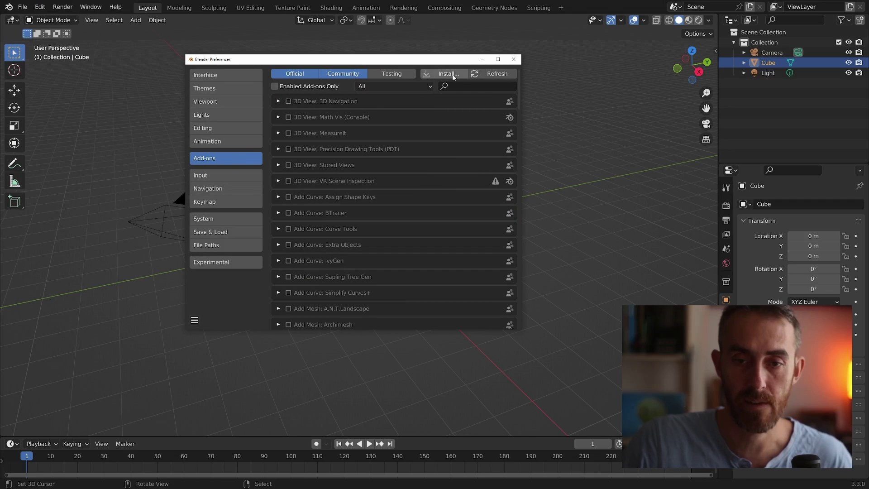
pyautogui.click(448, 73)
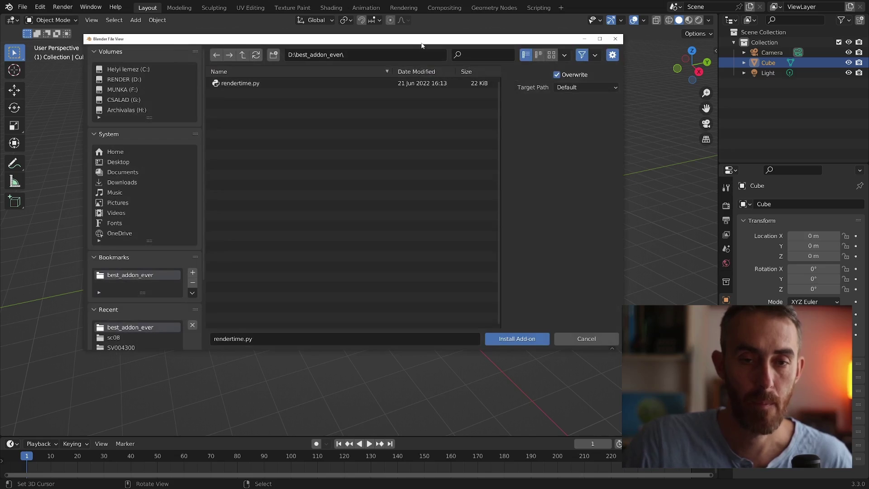
pyautogui.moveTo(421, 44); pyautogui.dragTo(449, 55)
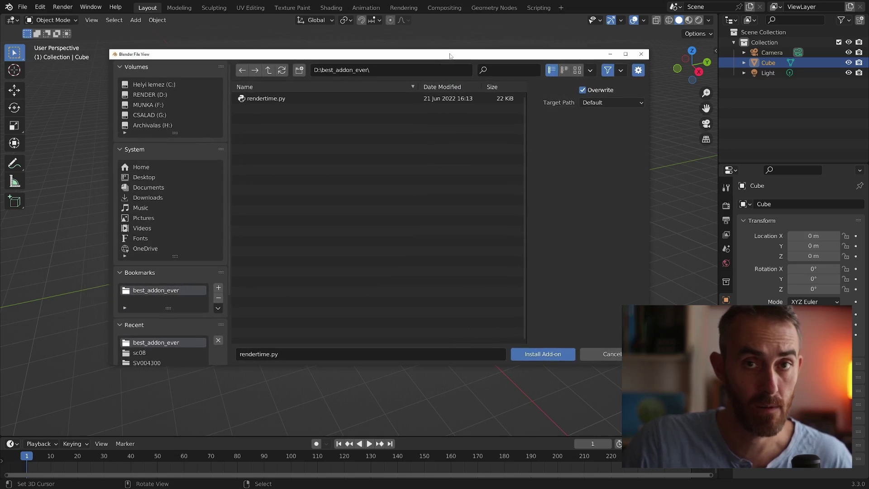
pyautogui.click(258, 100)
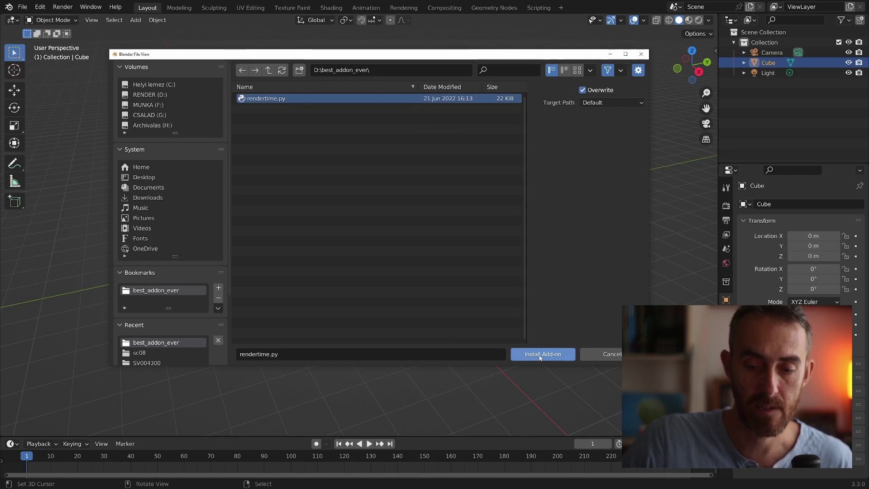
pyautogui.click(541, 356)
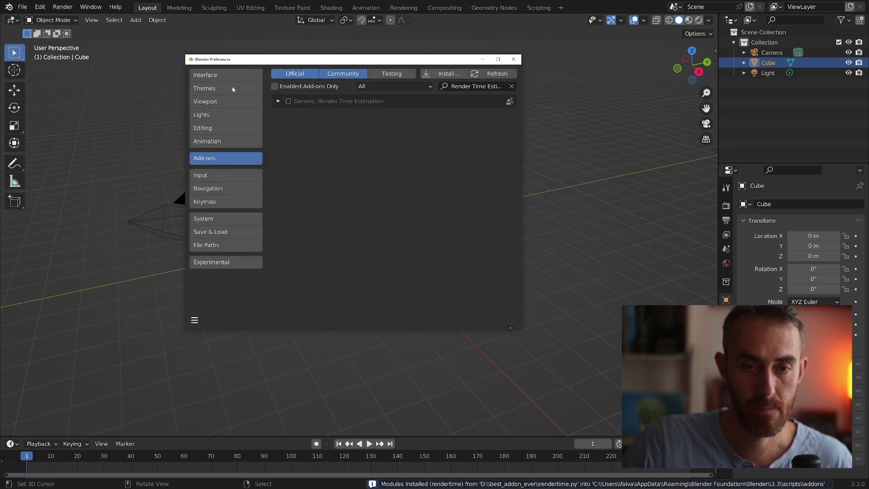
# Expand the Generic: Render Time Estimation entry and tick its checkbox to enable it
pyautogui.click(277, 101)
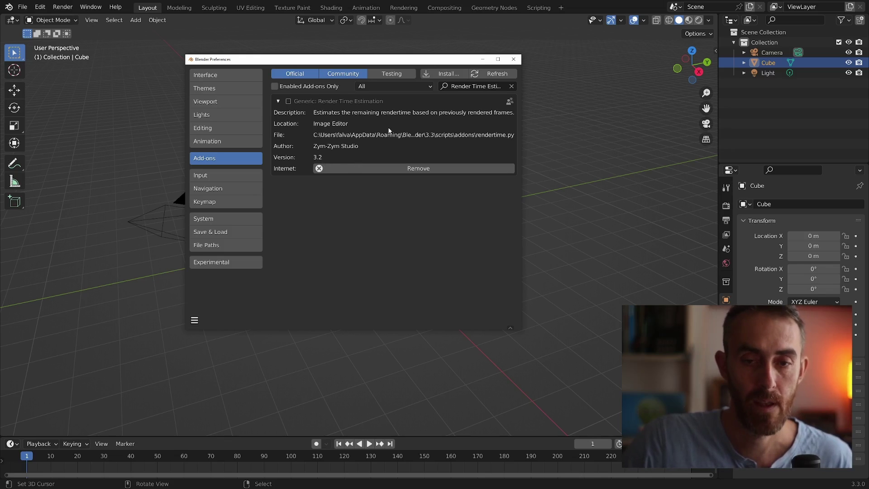
pyautogui.click(289, 101)
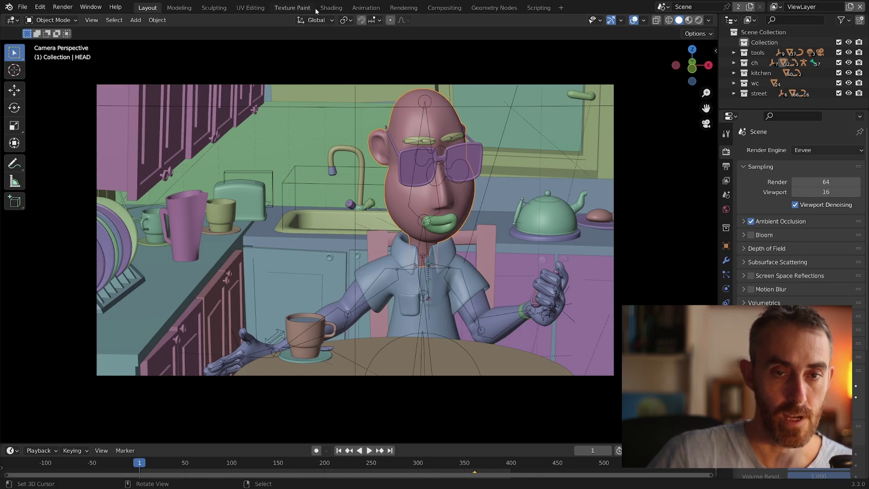
# Switch to the Rendering workspace with a widened sidebar showing the Render Time Estimation panels
pyautogui.click(401, 8)
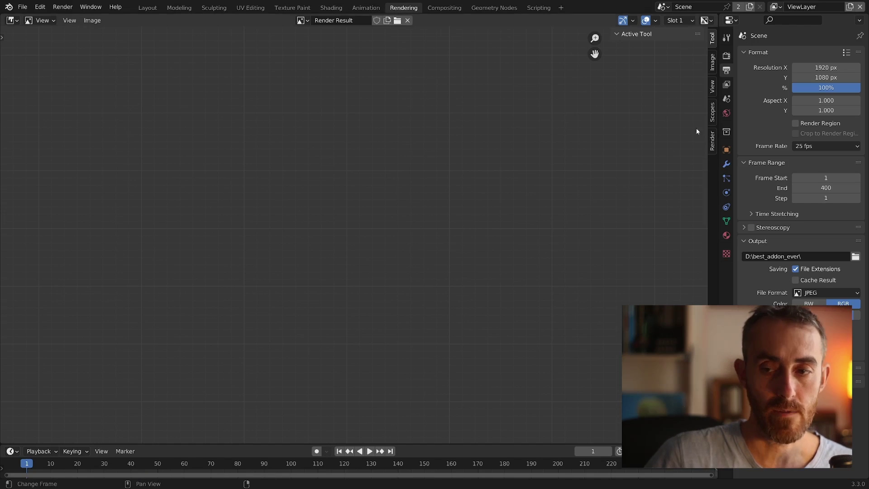
pyautogui.moveTo(714, 156); pyautogui.dragTo(529, 157)
pyautogui.click(522, 146)
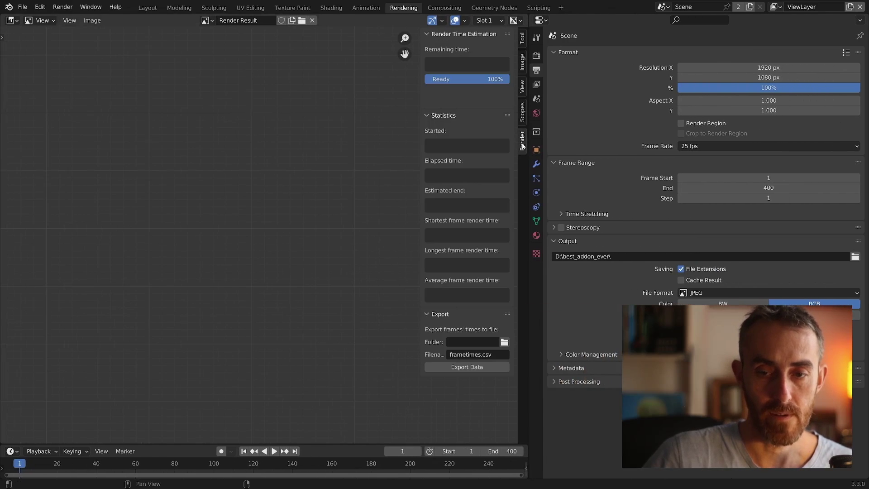
pyautogui.moveTo(420, 140); pyautogui.dragTo(277, 140)
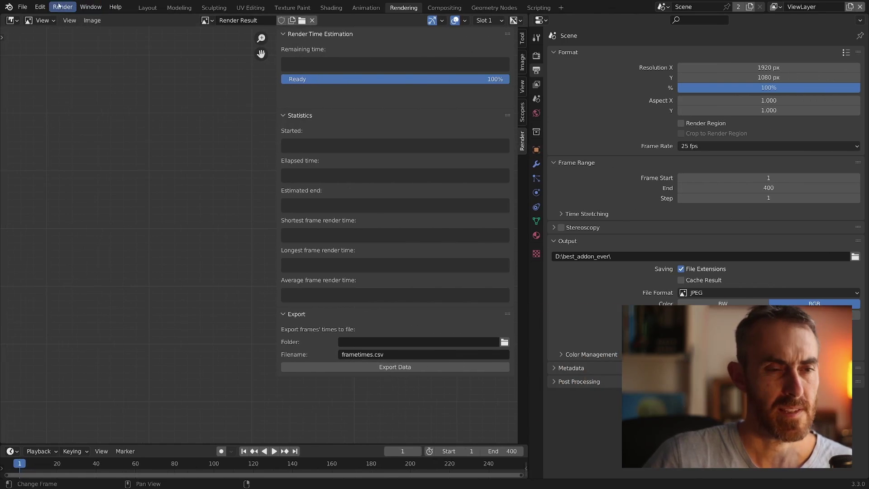
pyautogui.click(62, 7)
# Start Render Animation to render all frames while the add-on tracks timing
pyautogui.click(78, 29)
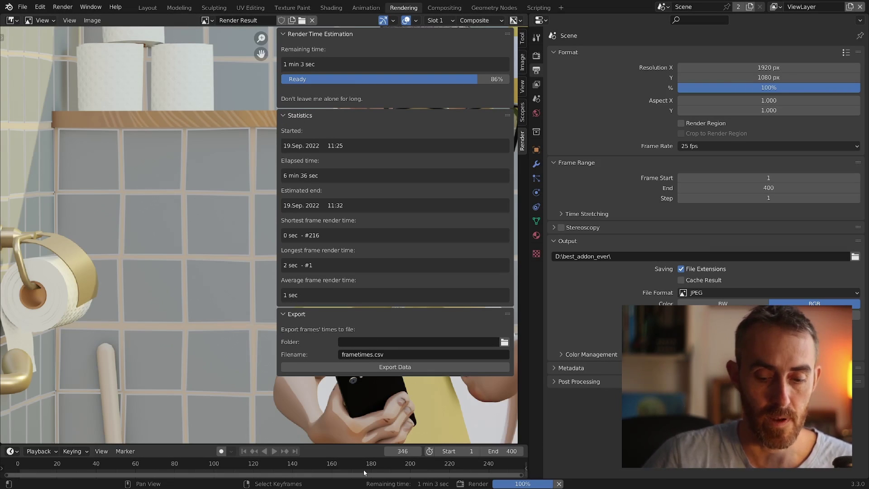
pyautogui.click(148, 8)
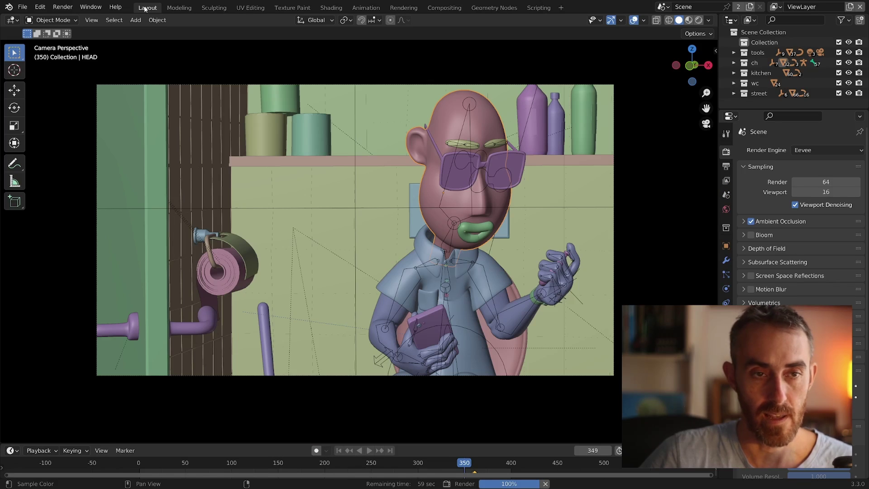